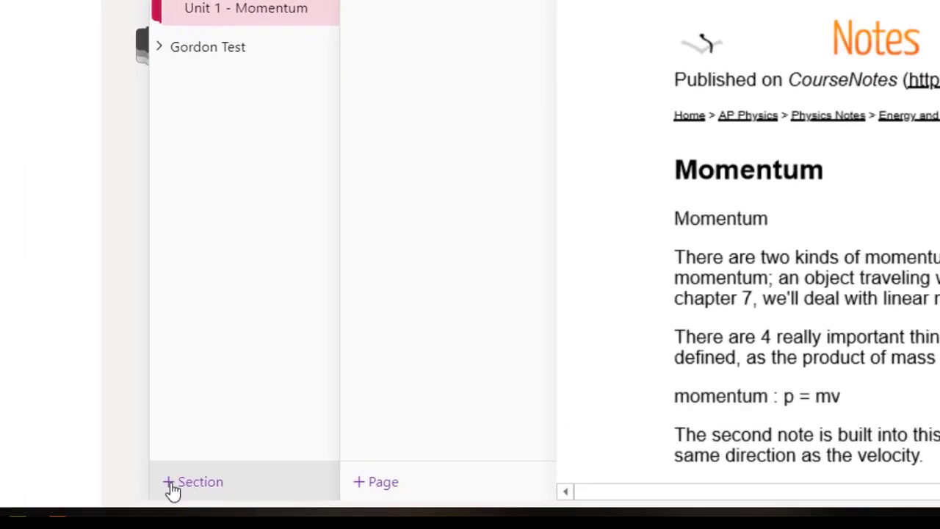
Add a section named "Unit 2 - Heat" to the _Teacher Only section group.
left_click(107, 489)
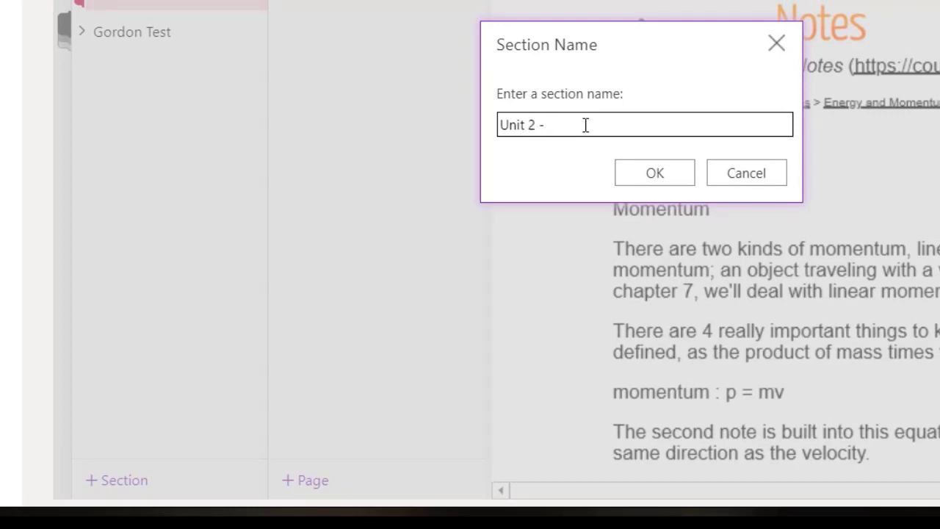
type("Unit 2 - ")
type("H")
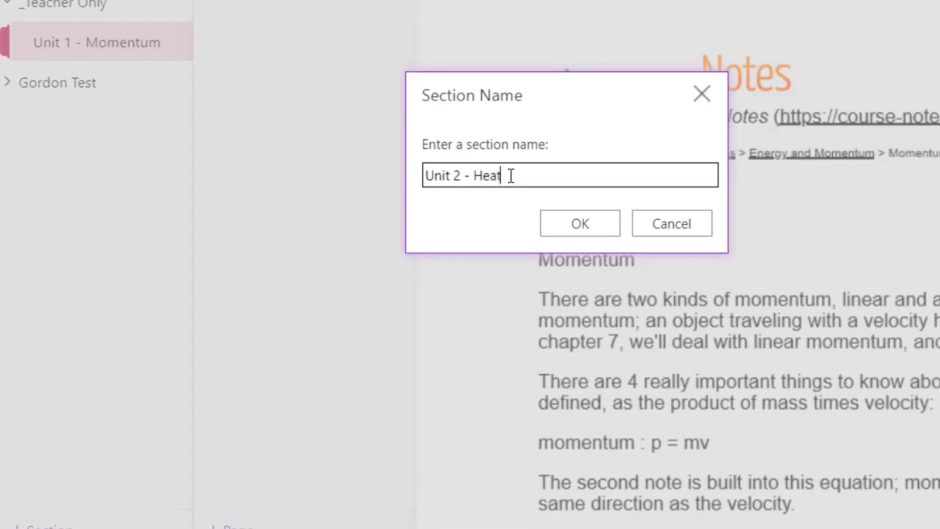
type("eat")
left_click(594, 227)
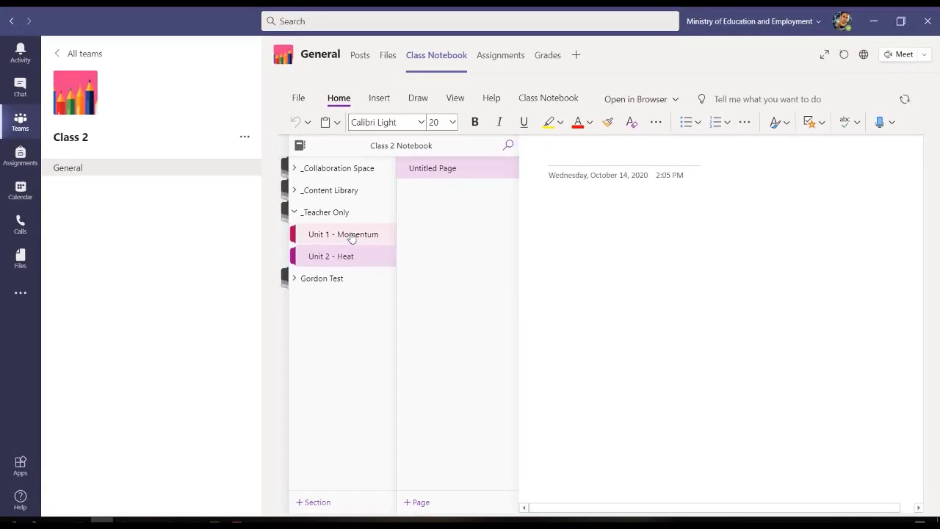
Distribute the Unit 1 - Momentum page to the Class Notes section of all students.
left_click(352, 236)
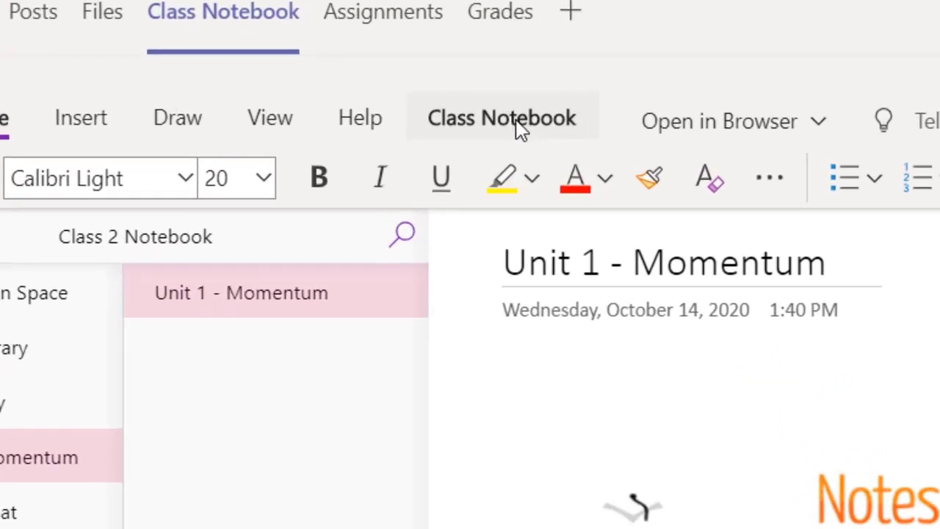
left_click(514, 123)
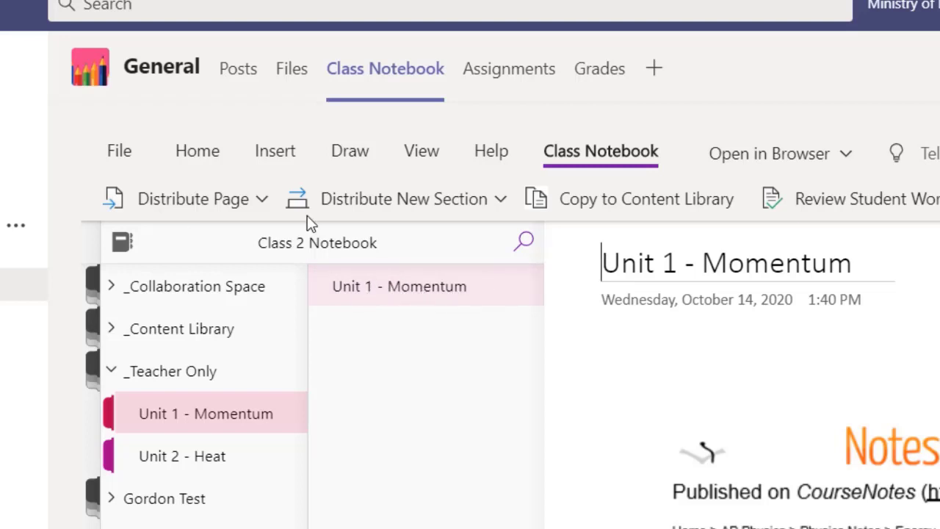
left_click(263, 199)
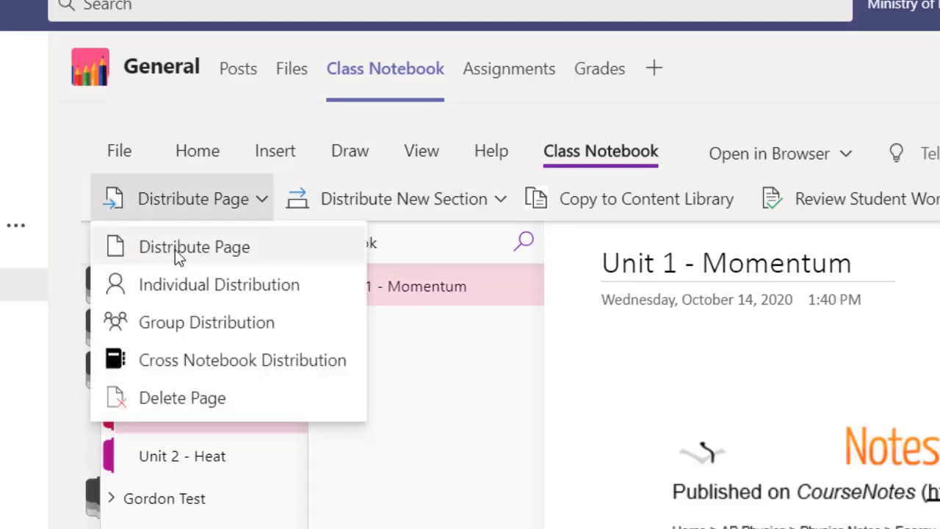
left_click(188, 256)
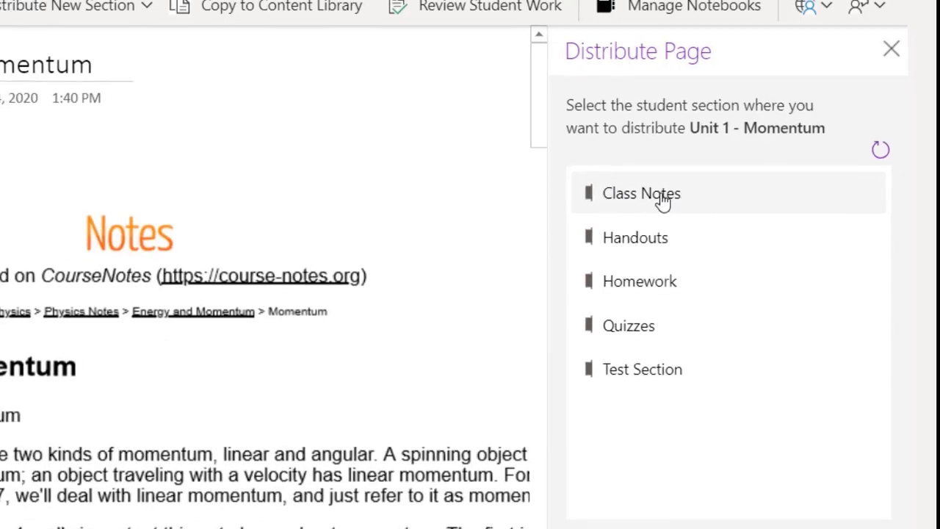
left_click(657, 194)
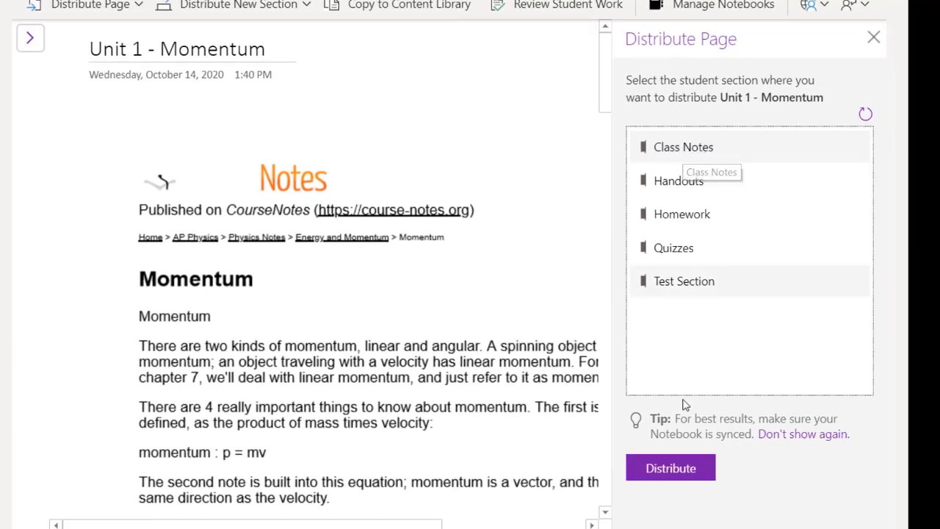
left_click(657, 470)
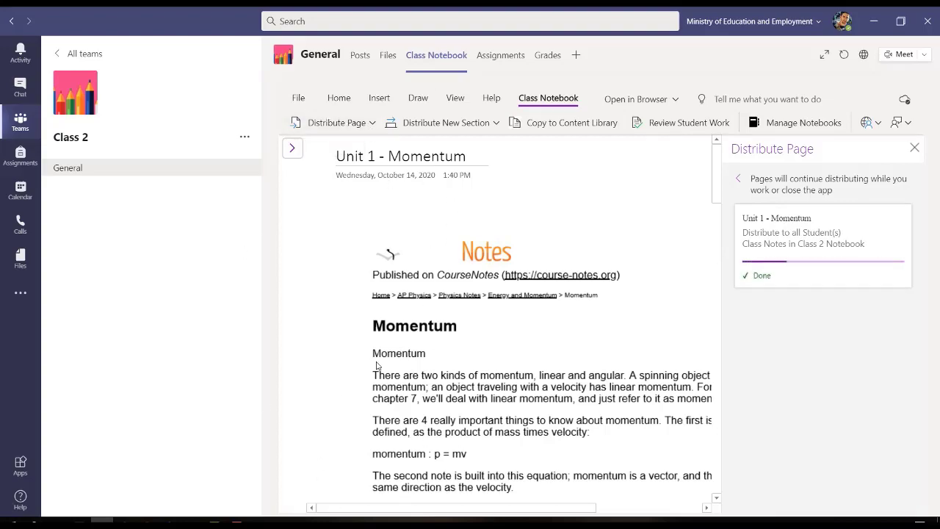
Distribute the Unit 1 - Momentum page individually to the listed student's Homework section.
scroll(473, 316, "down", 15)
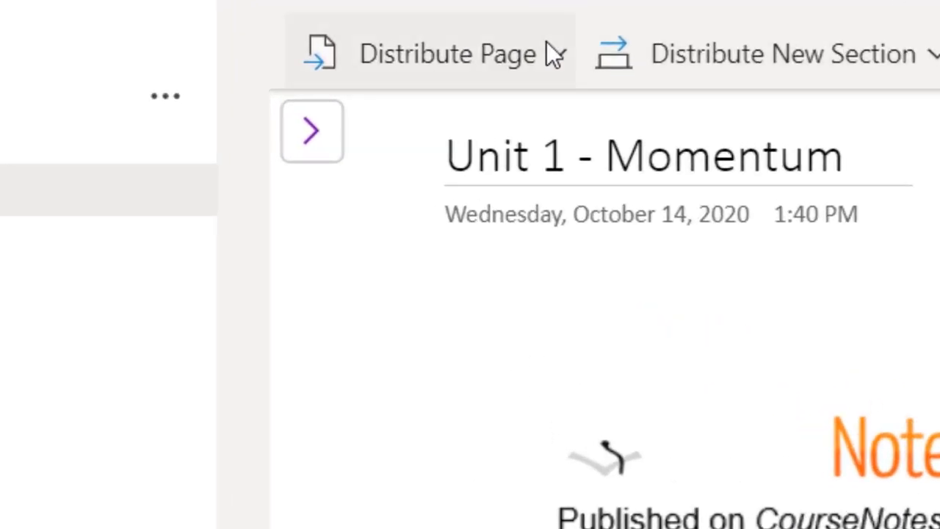
left_click(360, 122)
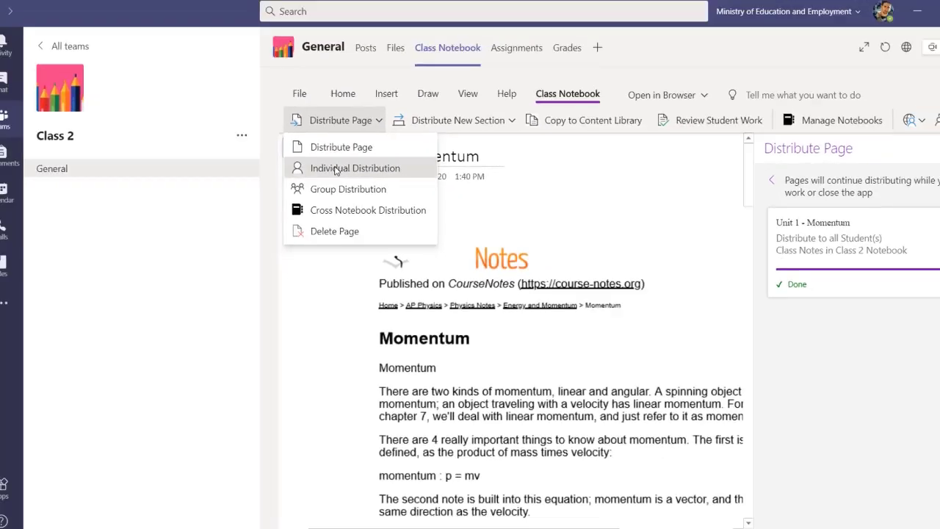
left_click(432, 189)
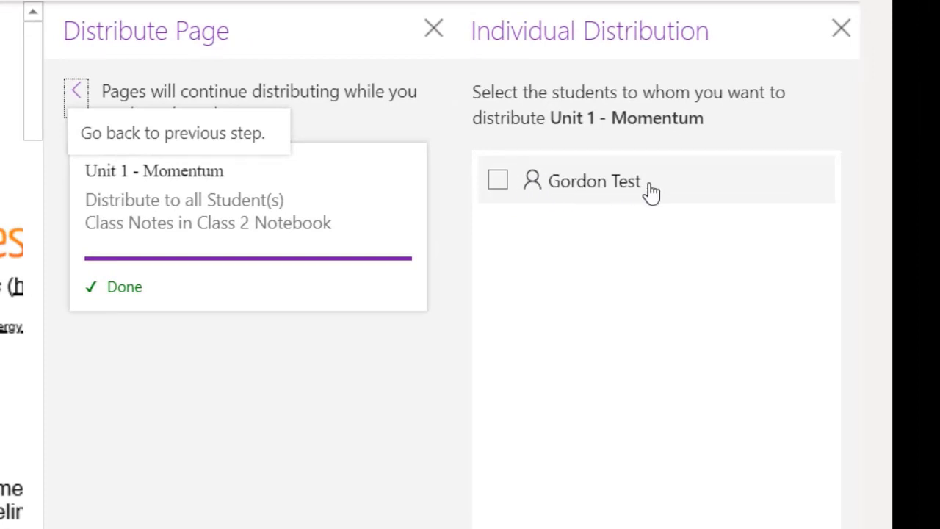
left_click(506, 183)
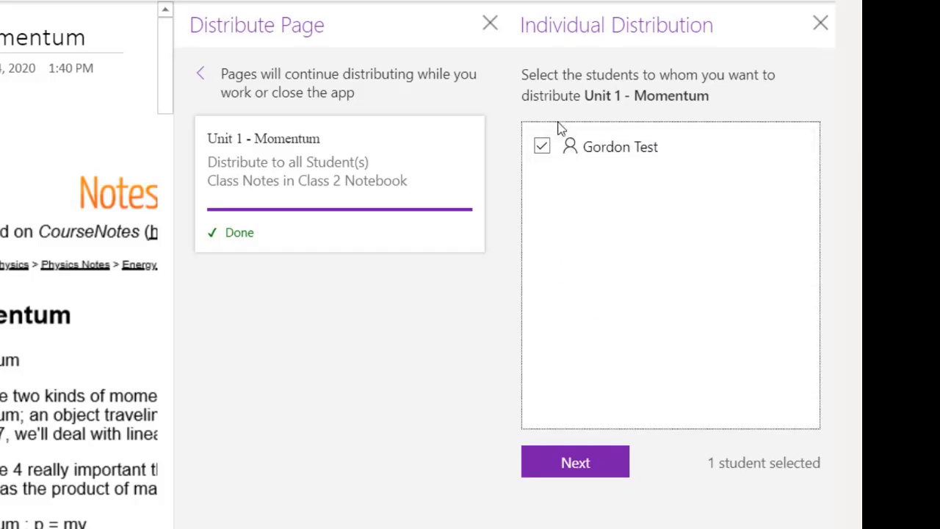
left_click(571, 462)
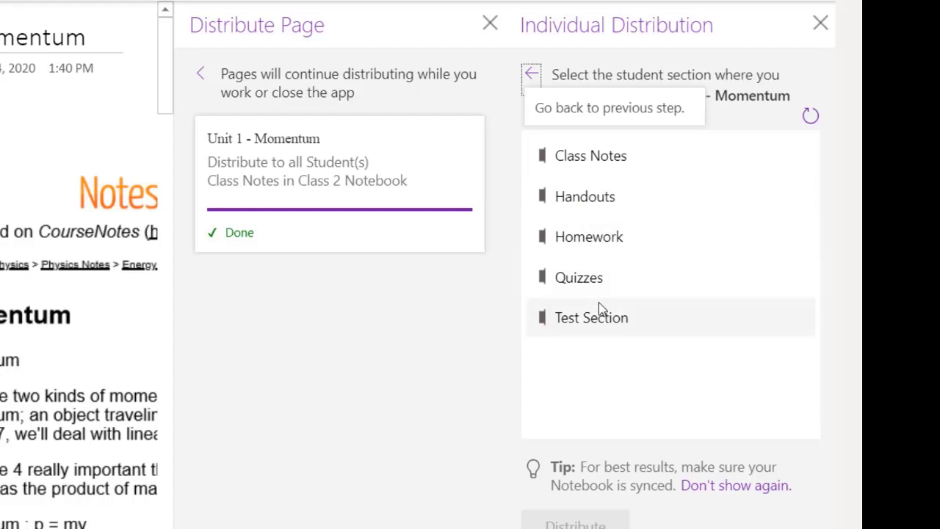
left_click(584, 246)
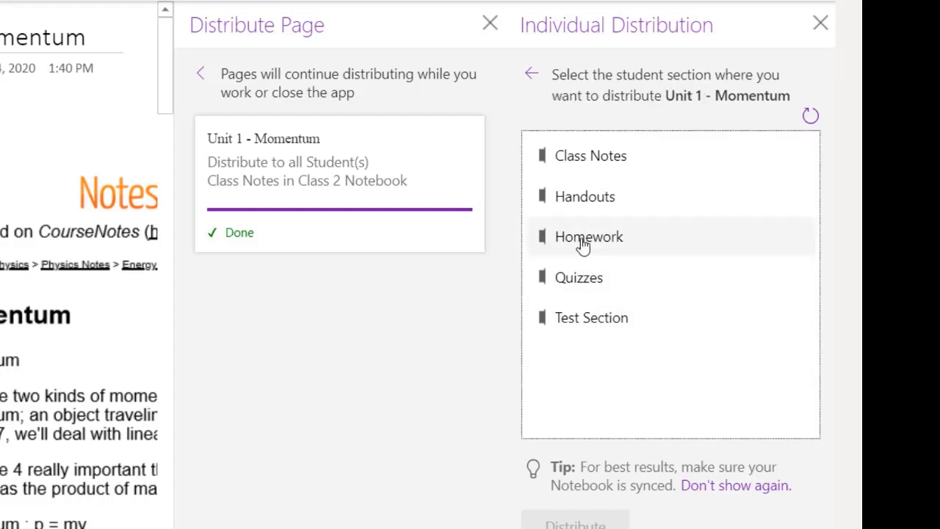
left_click(565, 523)
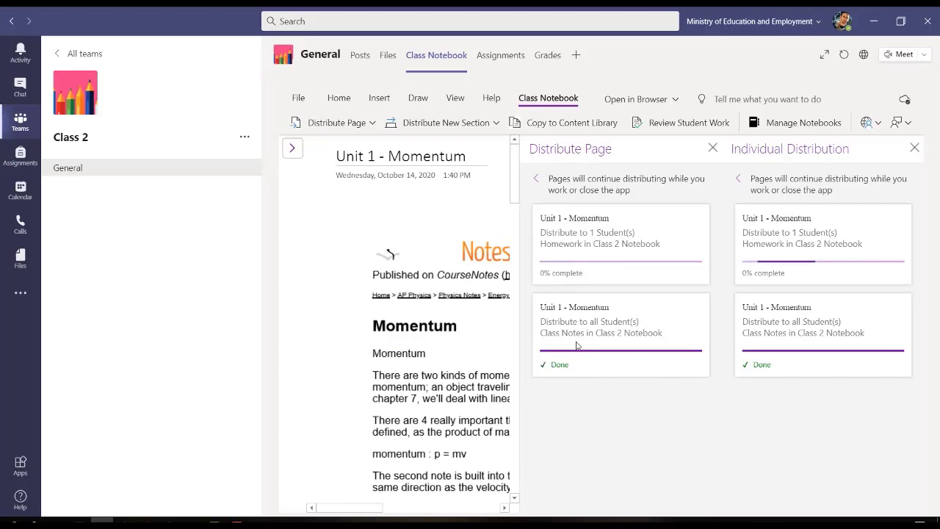
Start a Group Distribution of the Unit 1 - Momentum page and close the Distribute Page and Individual Distribution panes.
left_click(336, 122)
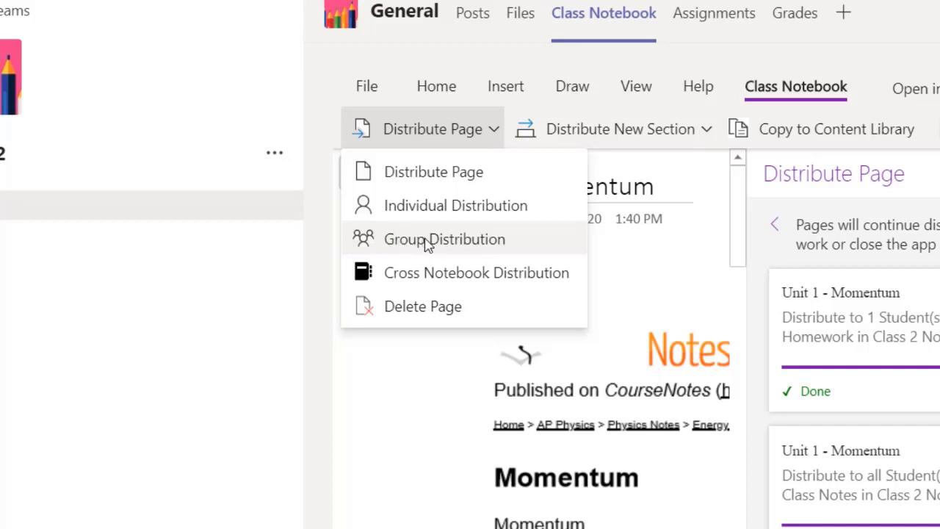
left_click(428, 243)
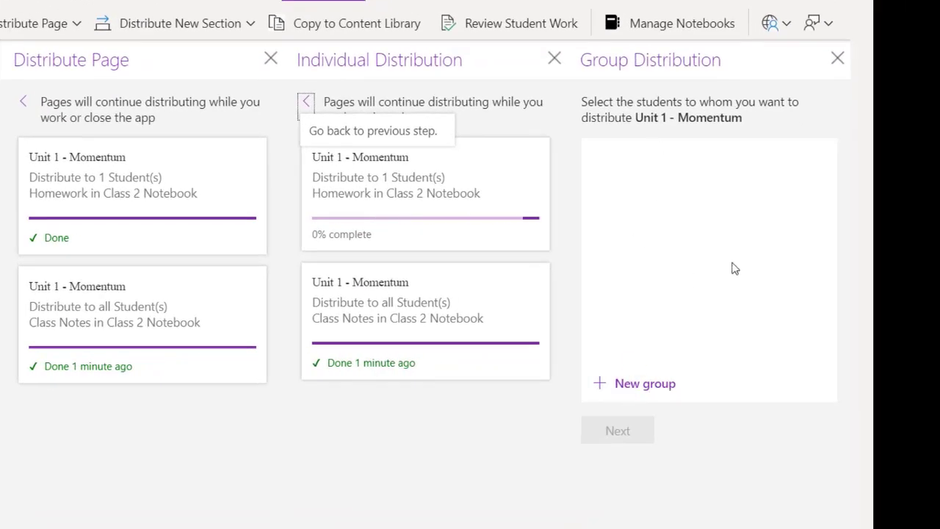
left_click(271, 60)
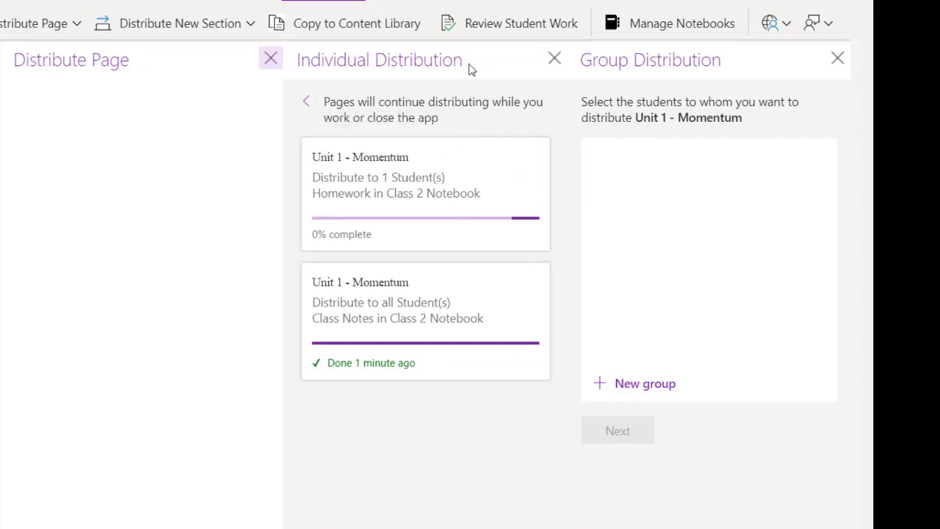
left_click(554, 59)
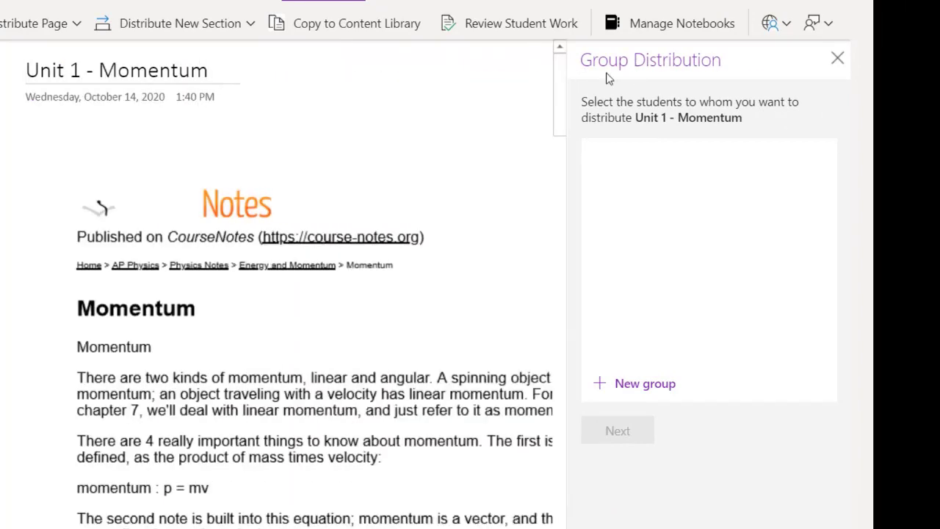
Create a distribution group named "Group Greens" containing the listed student and save it.
left_click(602, 385)
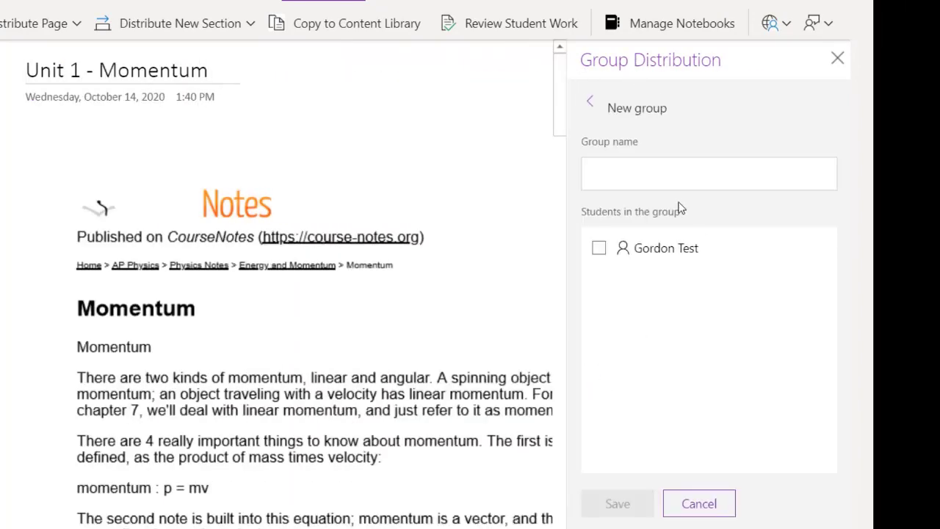
left_click(638, 173)
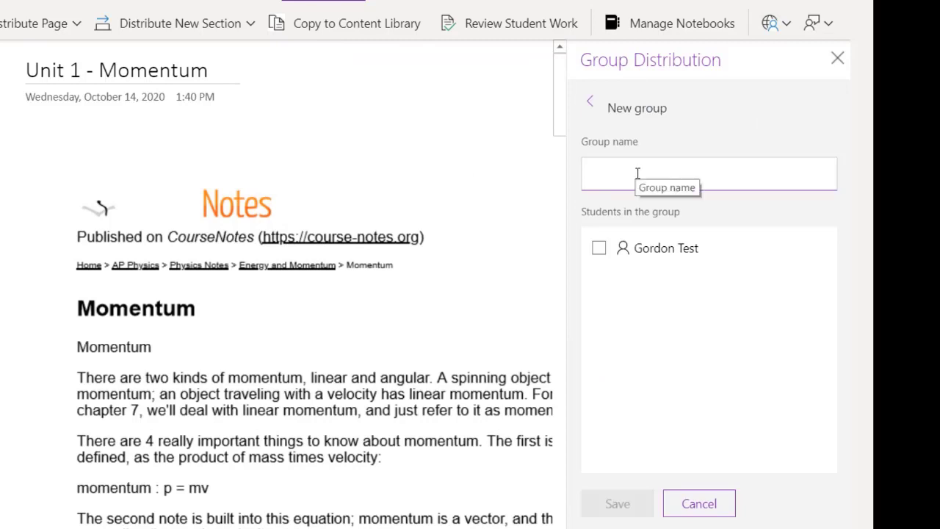
type("Group Greens")
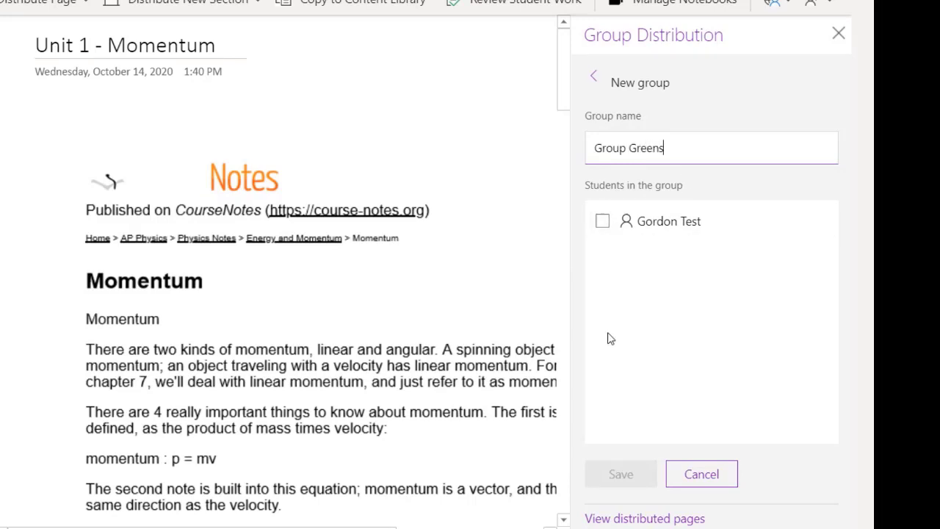
left_click(602, 225)
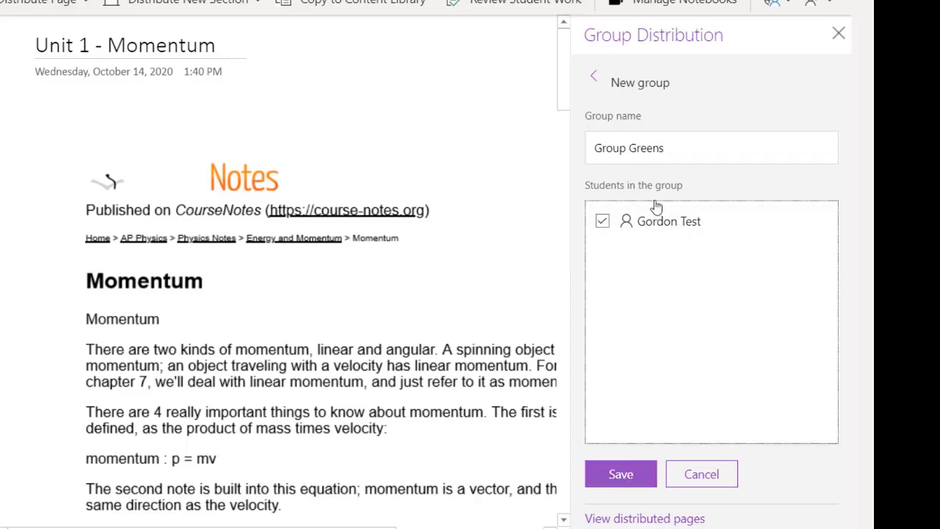
left_click(614, 474)
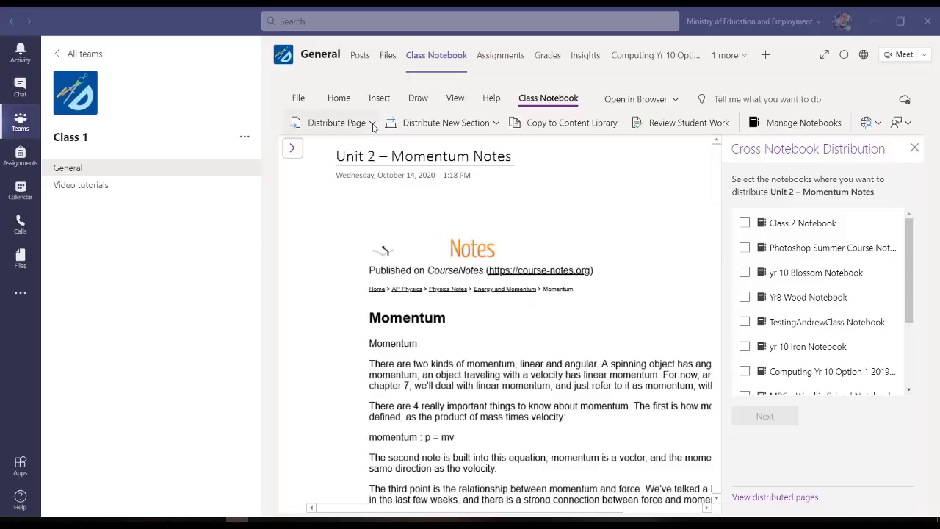
Distribute the Unit 2 – Momentum Notes page across notebooks to the Class Notes section of Class 2 Notebook and the Computing Yr 10 Option 1 notebook.
left_click(337, 122)
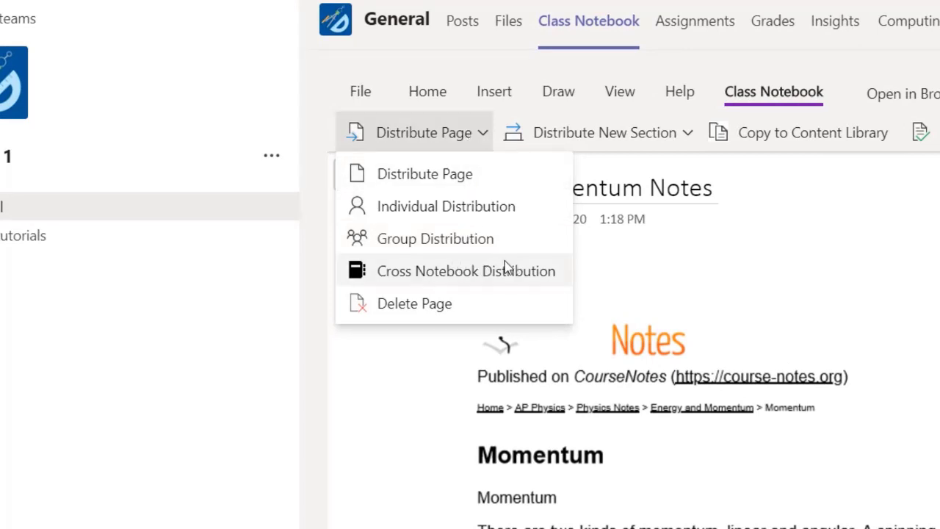
left_click(393, 272)
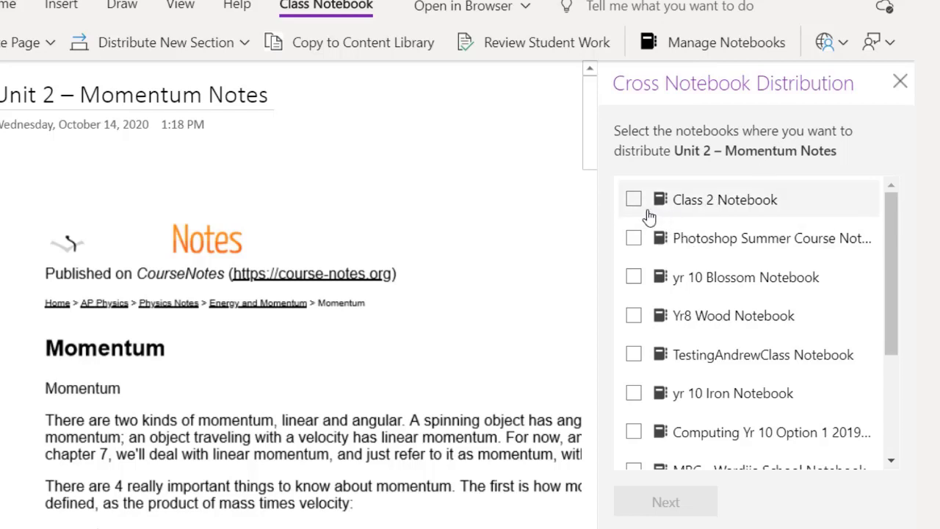
scroll(671, 272, "down", 3)
scroll(671, 345, "up", 3)
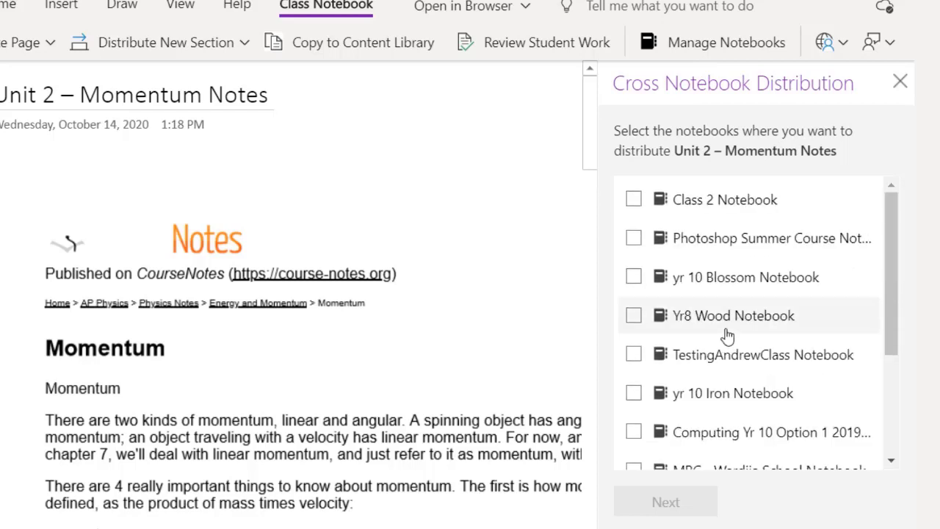
left_click(634, 201)
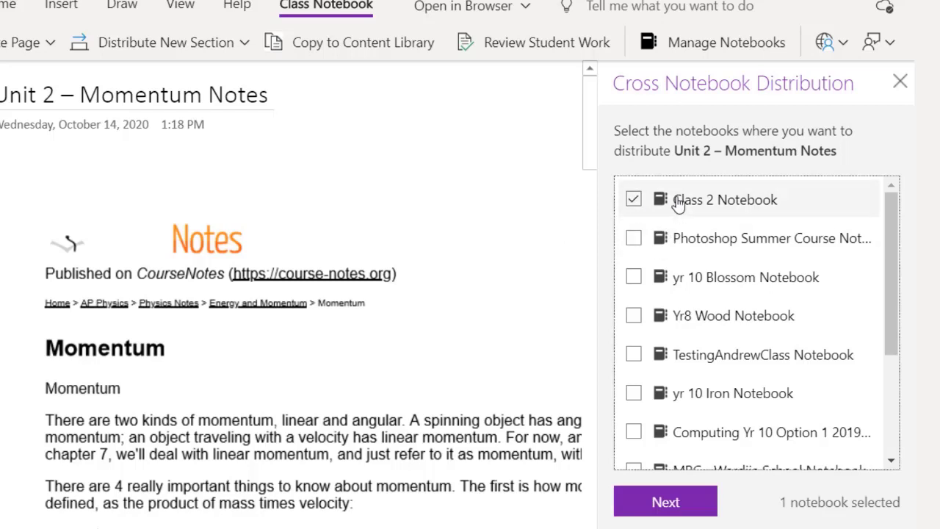
scroll(682, 220, "down", 2)
left_click(634, 336)
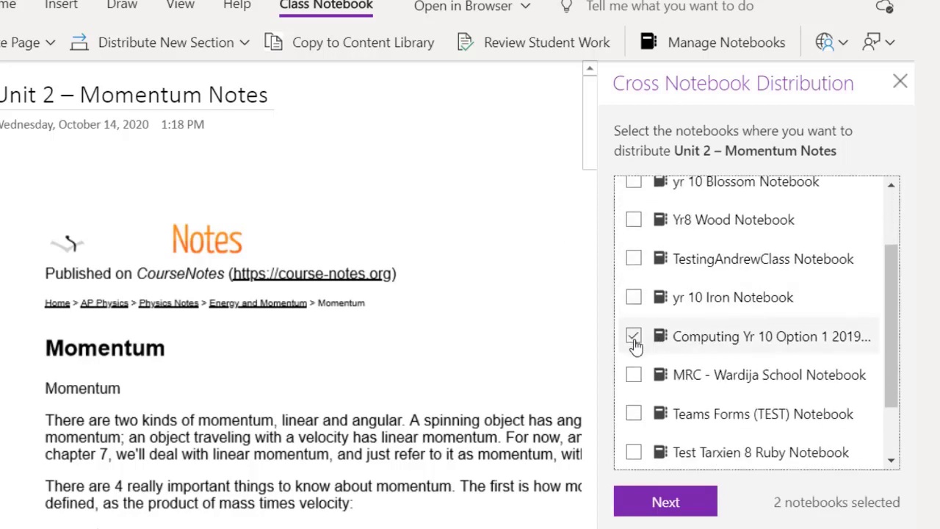
left_click(663, 504)
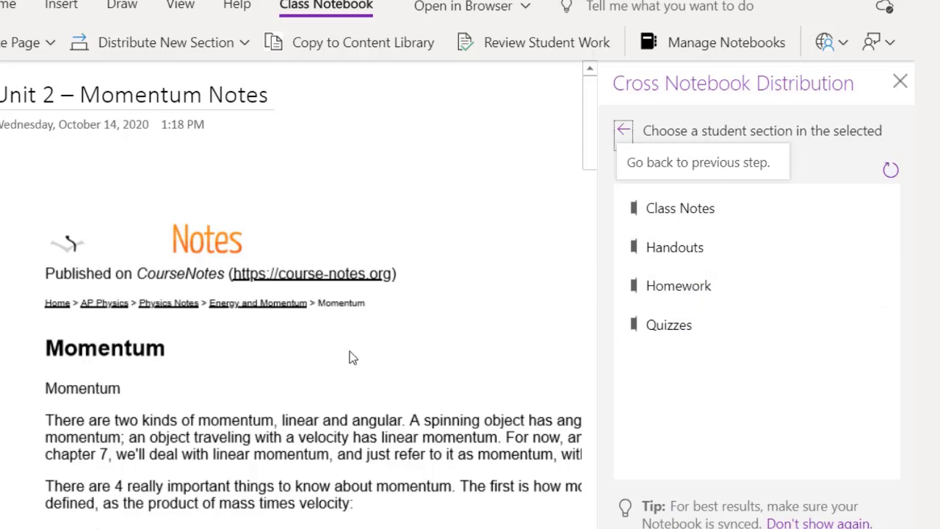
left_click(676, 253)
left_click(670, 519)
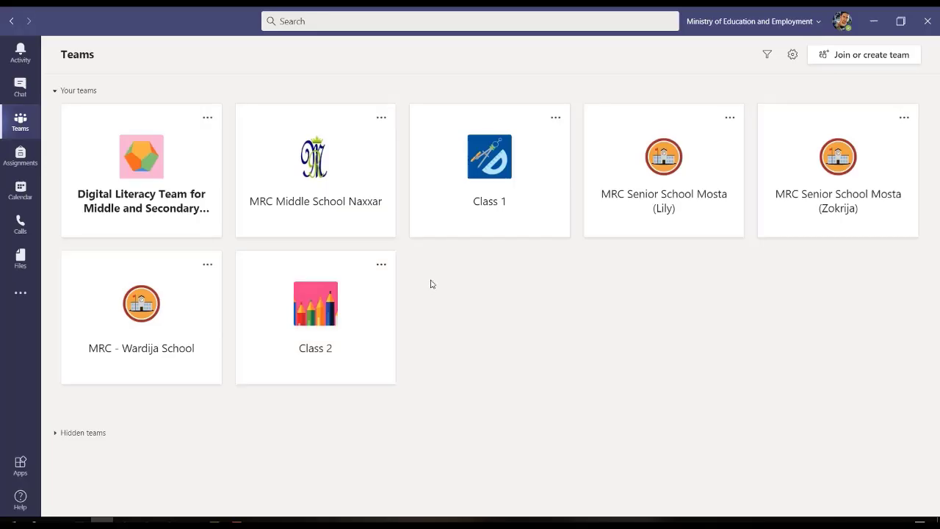
Open the Class 2 team's notebook and view the Unit 2 – Momentum Notes page in the student's Class Notes section.
left_click(351, 312)
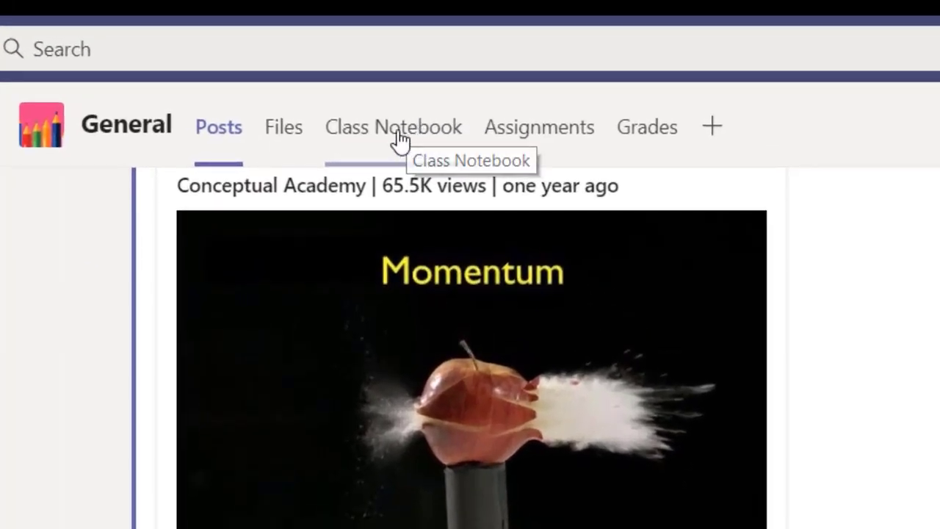
left_click(436, 57)
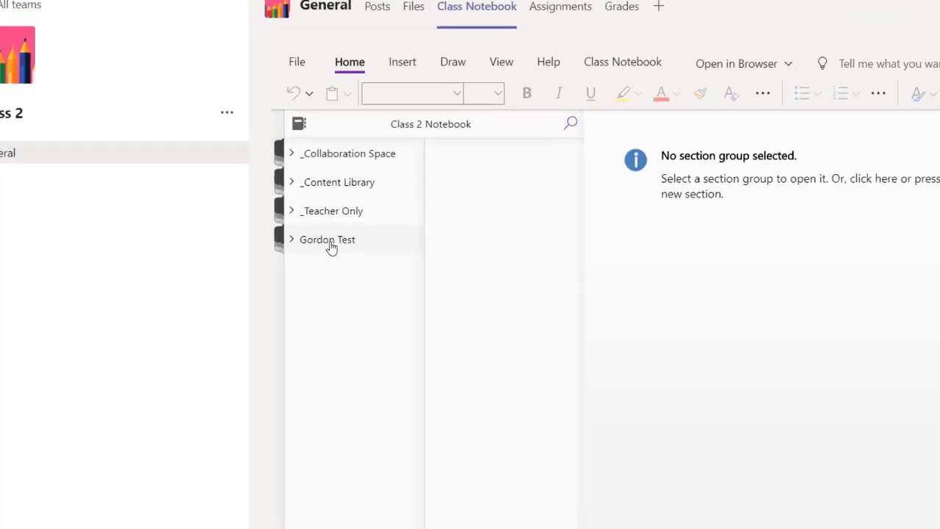
left_click(335, 267)
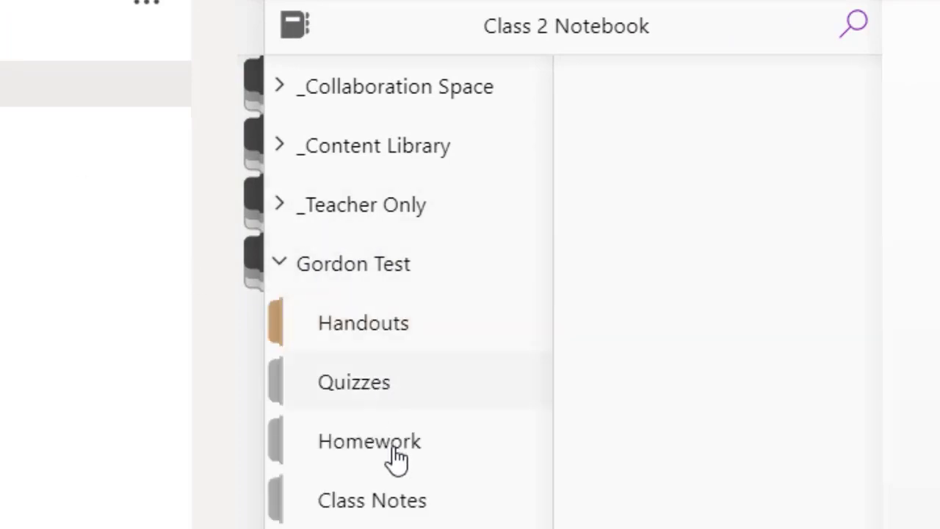
left_click(358, 506)
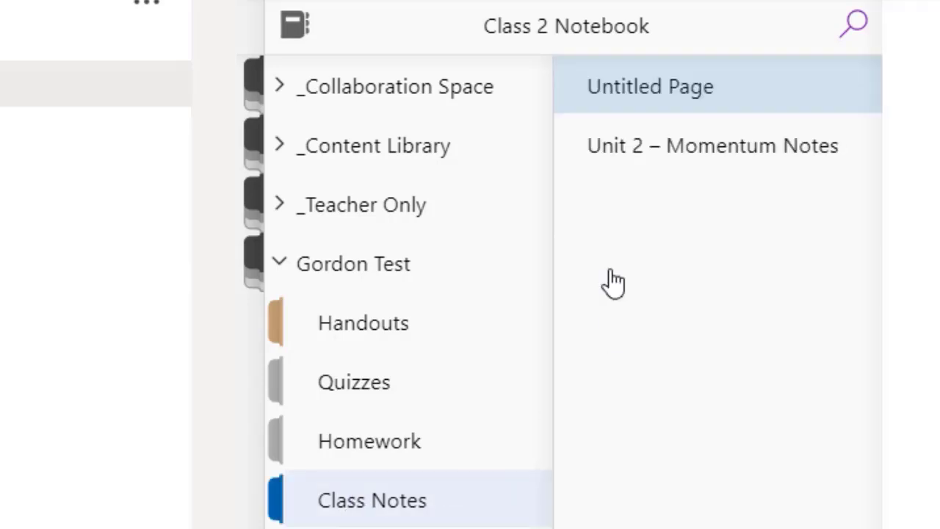
left_click(647, 154)
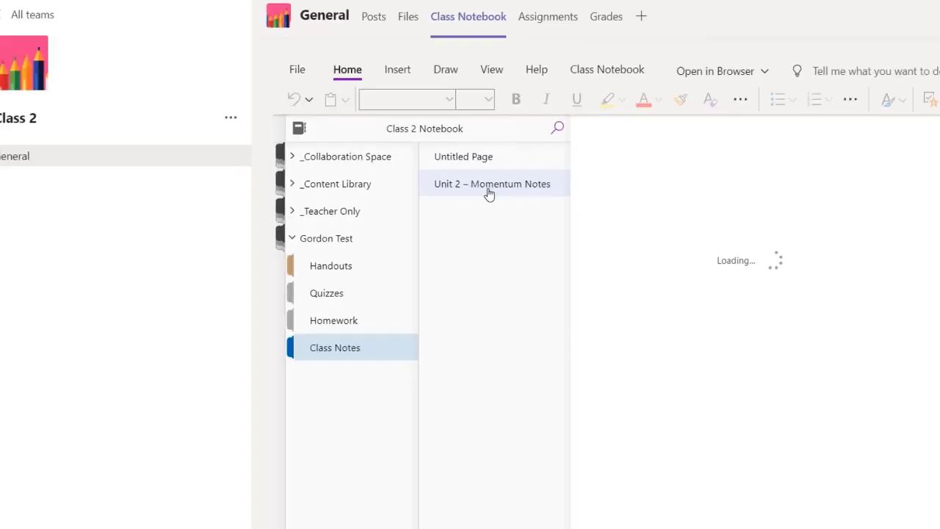